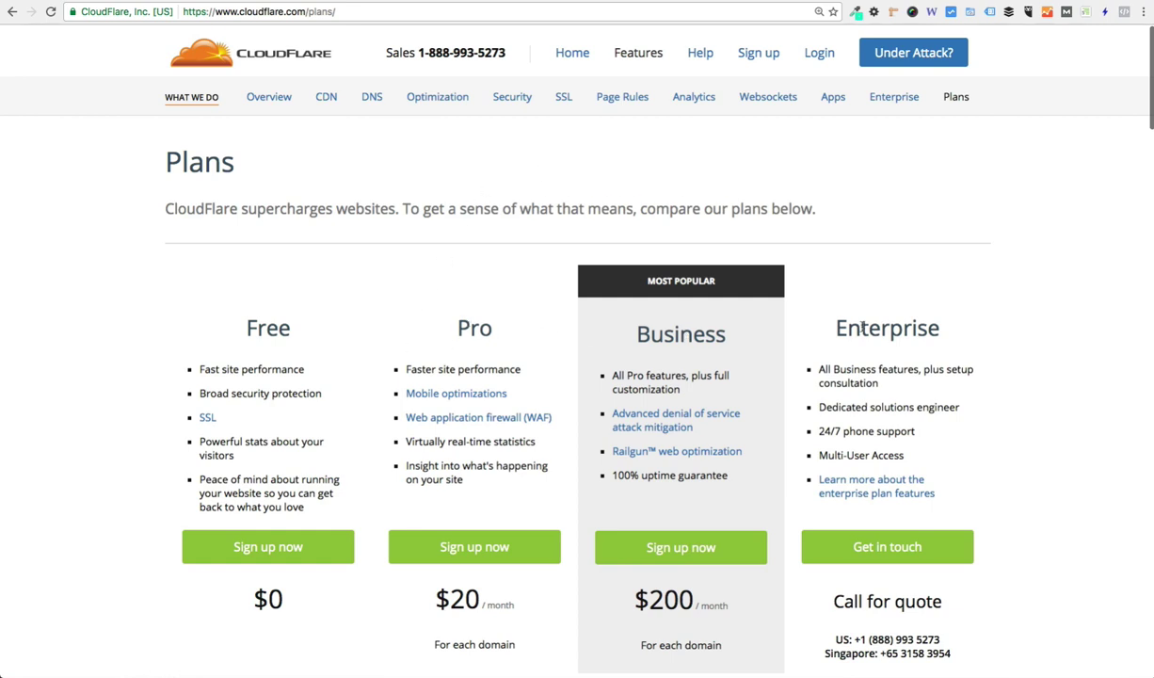
Add analternateroute.com as a new site and run Begin Scan on its DNS records.
{"action": "scroll", "coordinate": [565, 314], "scroll_direction": "down", "scroll_amount": 1}
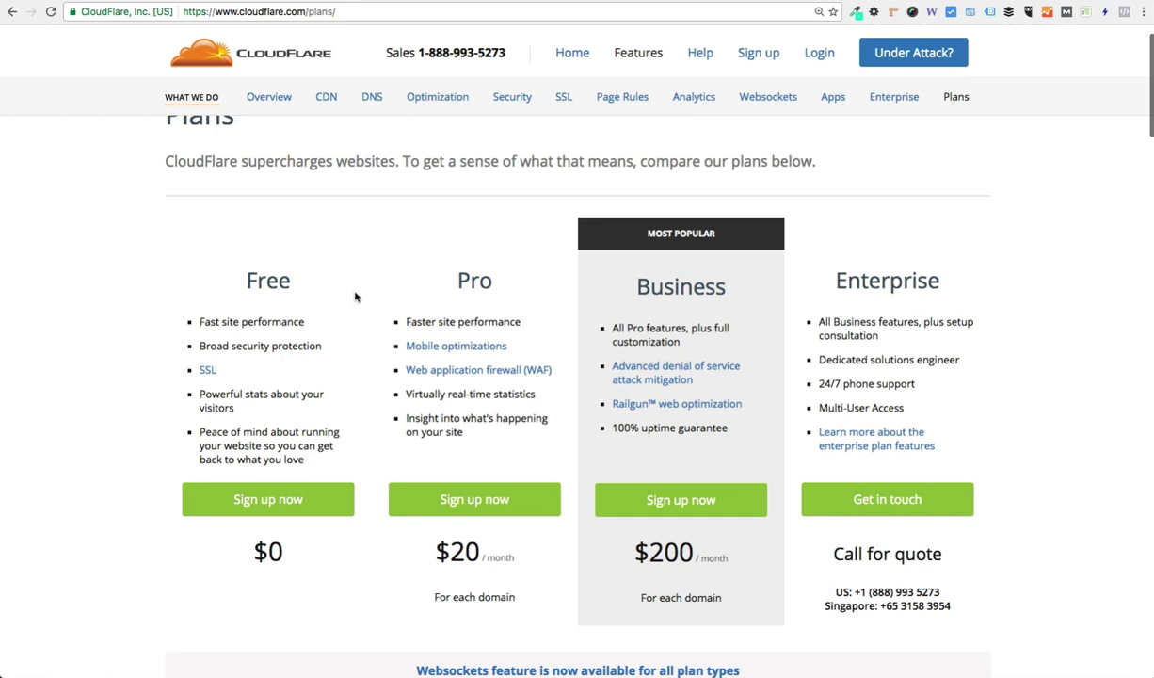
{"action": "scroll", "coordinate": [355, 297], "scroll_direction": "up", "scroll_amount": 1}
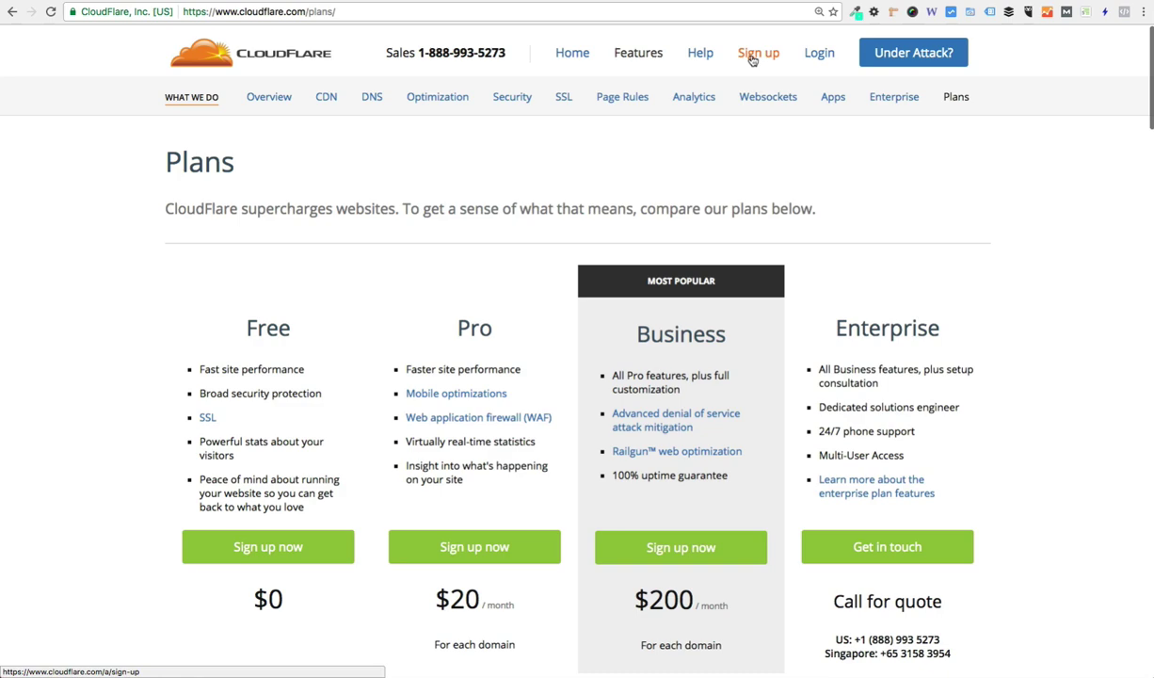
{"action": "left_click", "coordinate": [752, 59]}
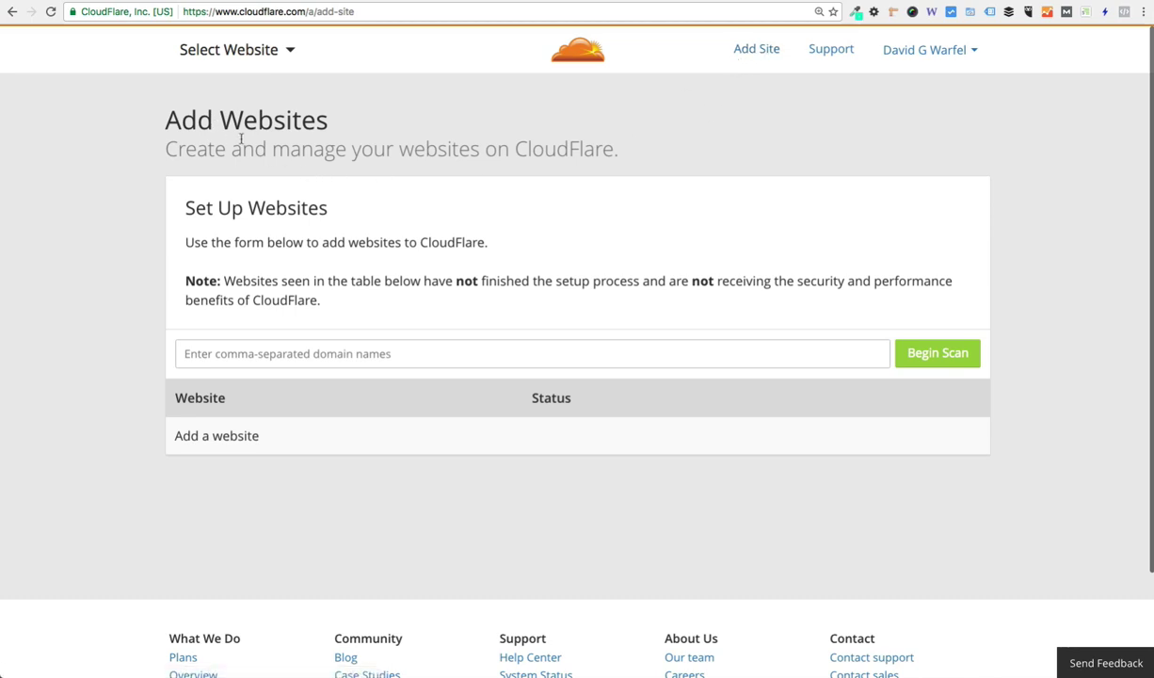
{"action": "left_click", "coordinate": [260, 353]}
{"action": "type", "text": "anal"}
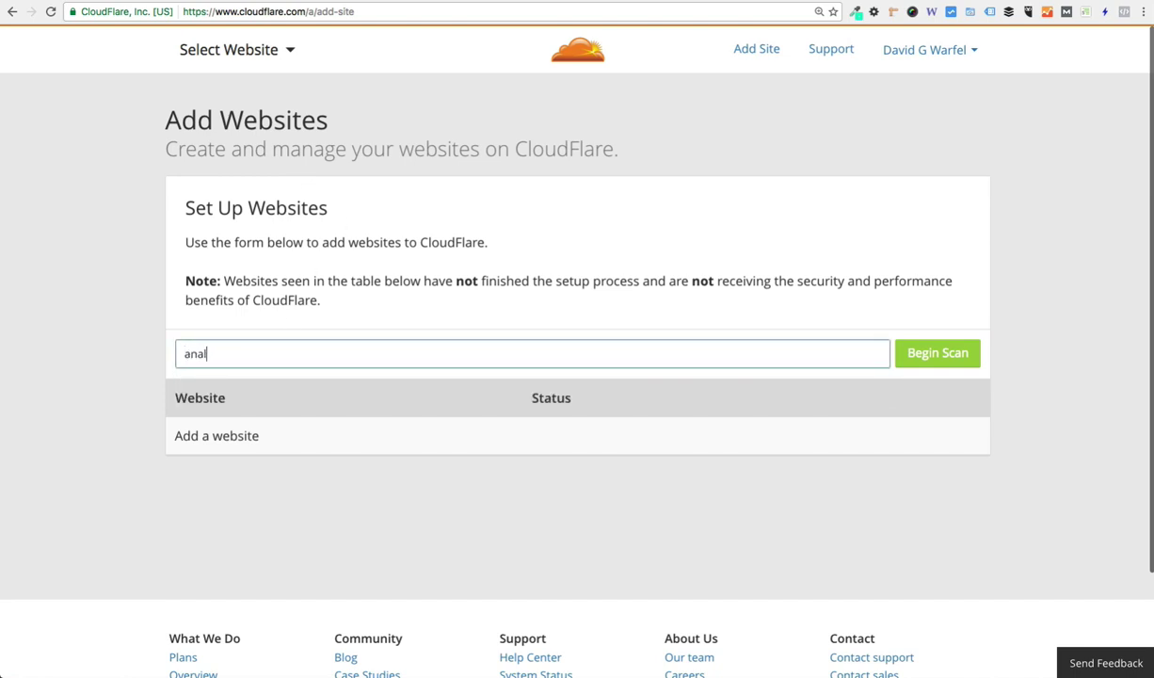
{"action": "type", "text": "ternateroute.c"}
{"action": "type", "text": "om"}
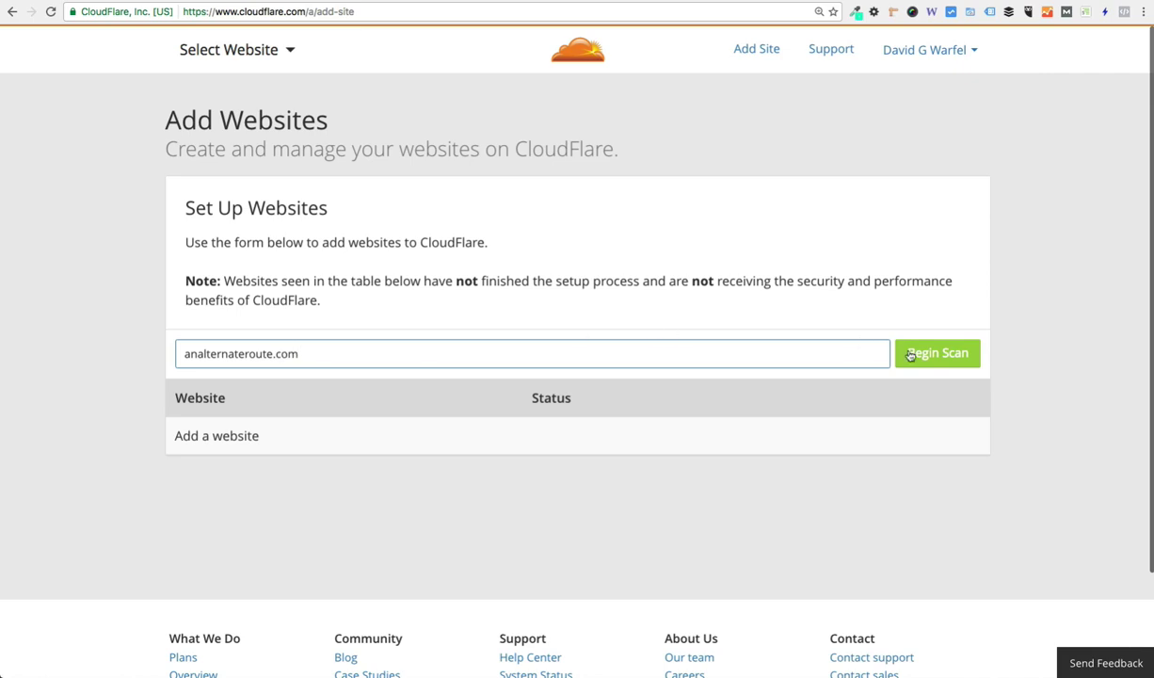
{"action": "left_click", "coordinate": [937, 359]}
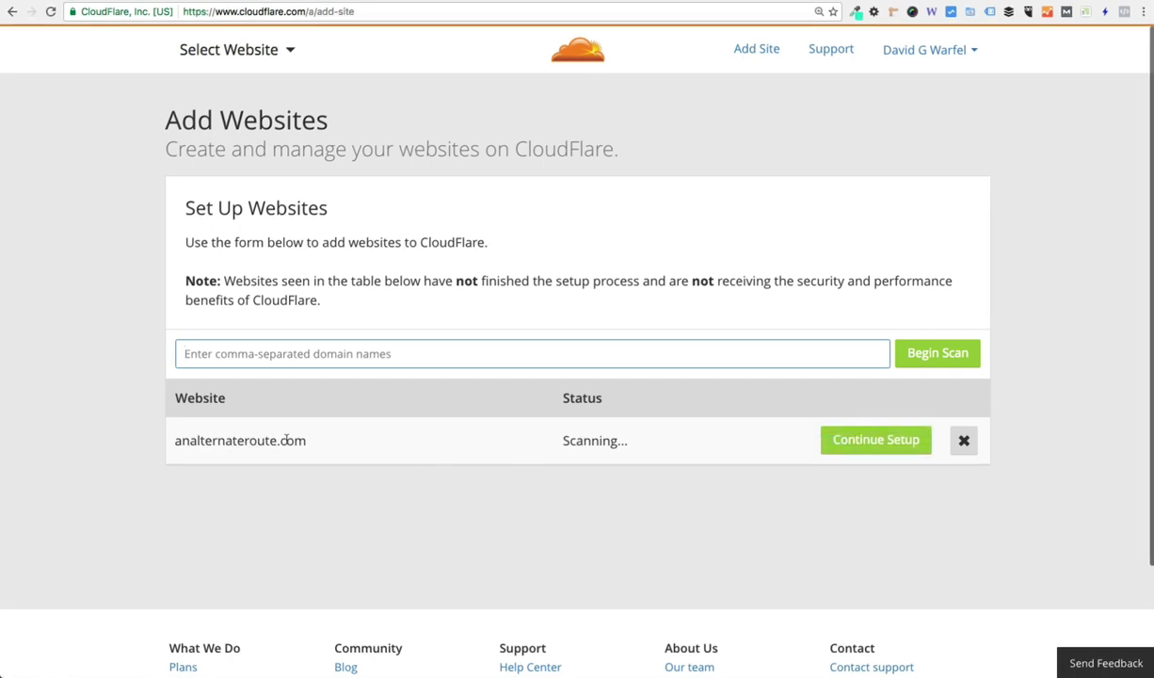
Continue setup and check the imported records: one A, three CNAME and two MX.
{"action": "left_click", "coordinate": [874, 441]}
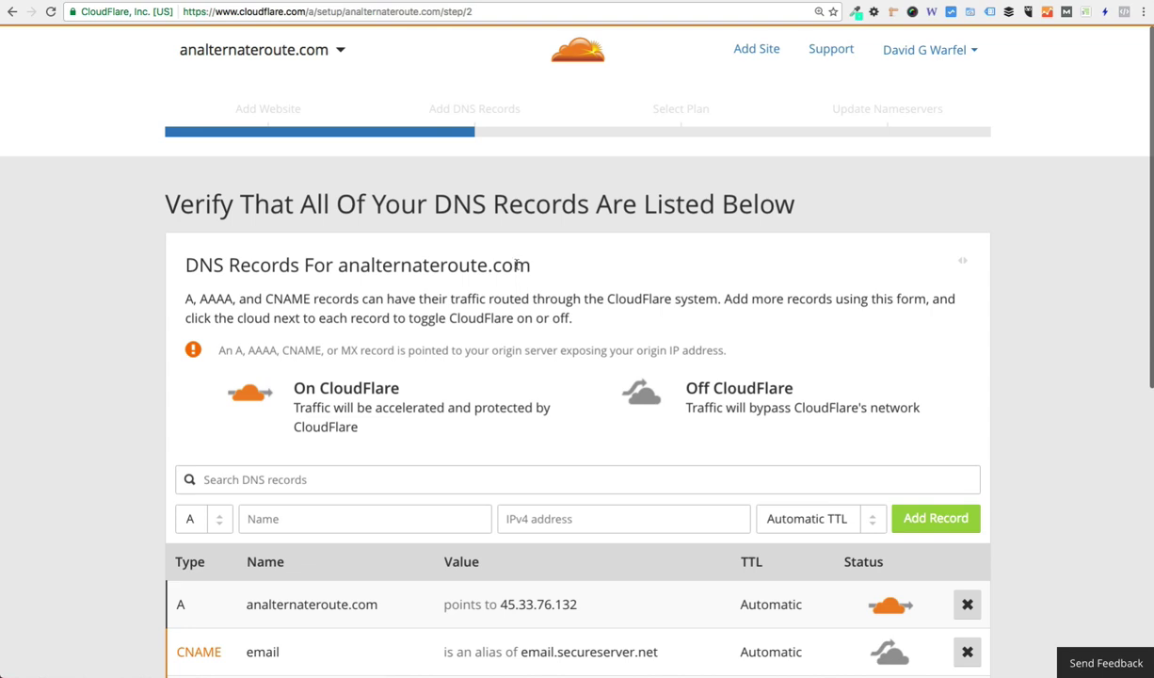
{"action": "scroll", "coordinate": [515, 265], "scroll_direction": "down", "scroll_amount": 1}
{"action": "scroll", "coordinate": [516, 267], "scroll_direction": "down", "scroll_amount": 2}
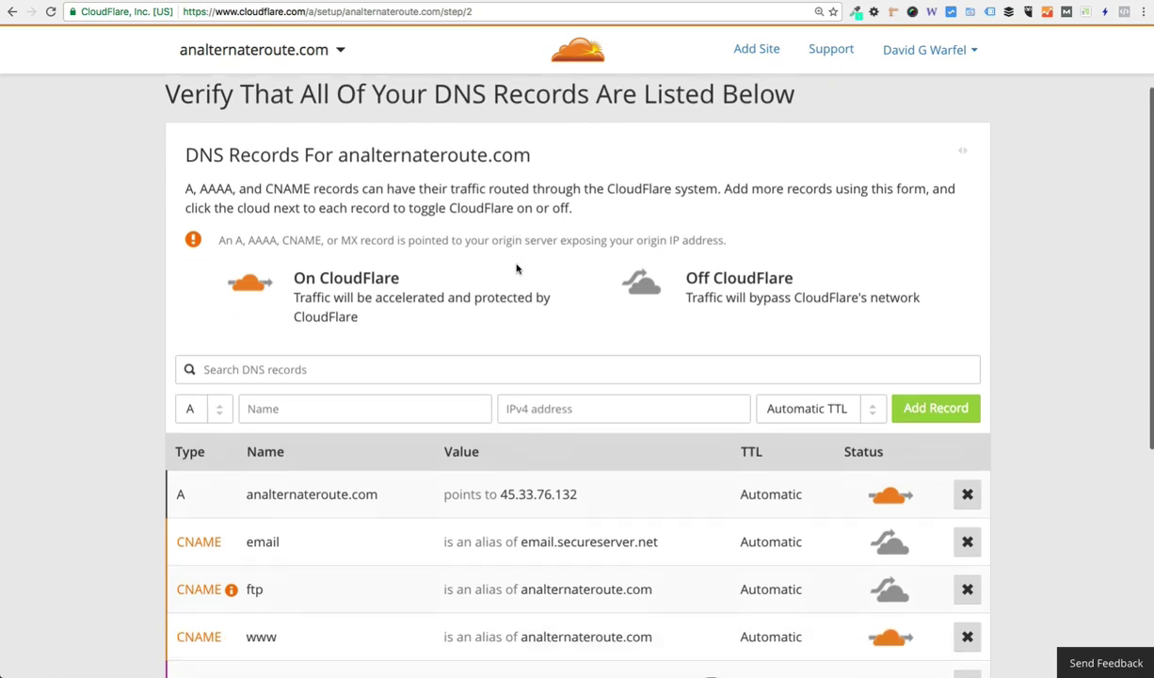
{"action": "scroll", "coordinate": [516, 268], "scroll_direction": "down", "scroll_amount": 2}
{"action": "scroll", "coordinate": [516, 266], "scroll_direction": "down", "scroll_amount": 5}
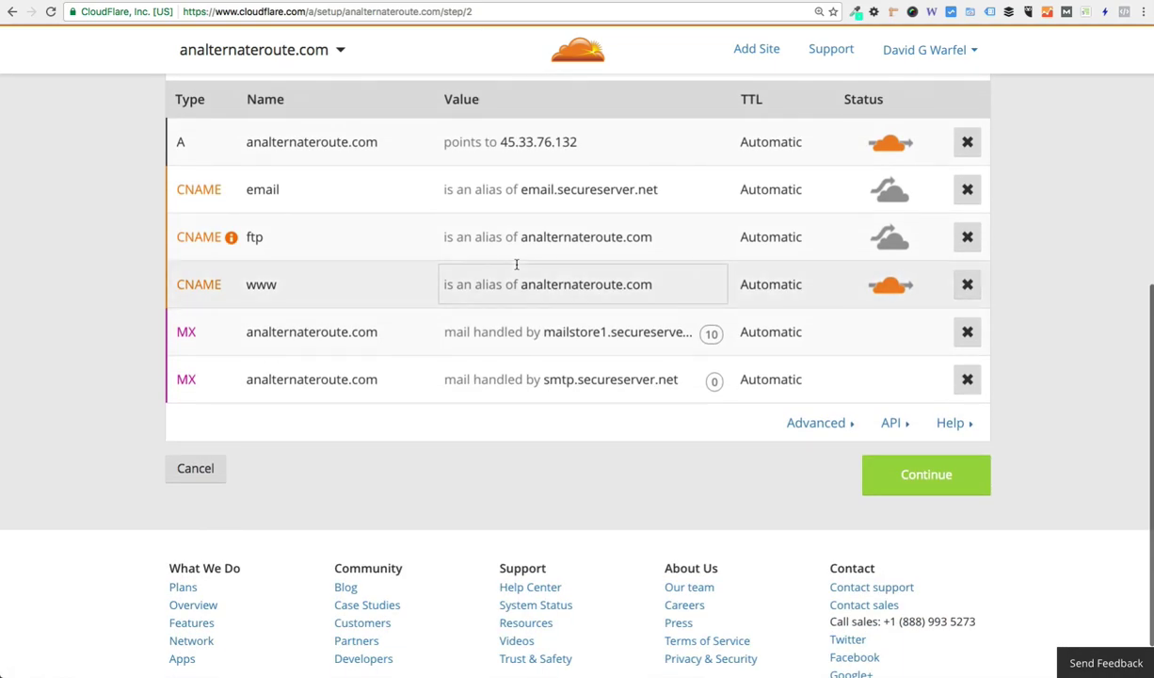
{"action": "scroll", "coordinate": [487, 339], "scroll_direction": "up", "scroll_amount": 5}
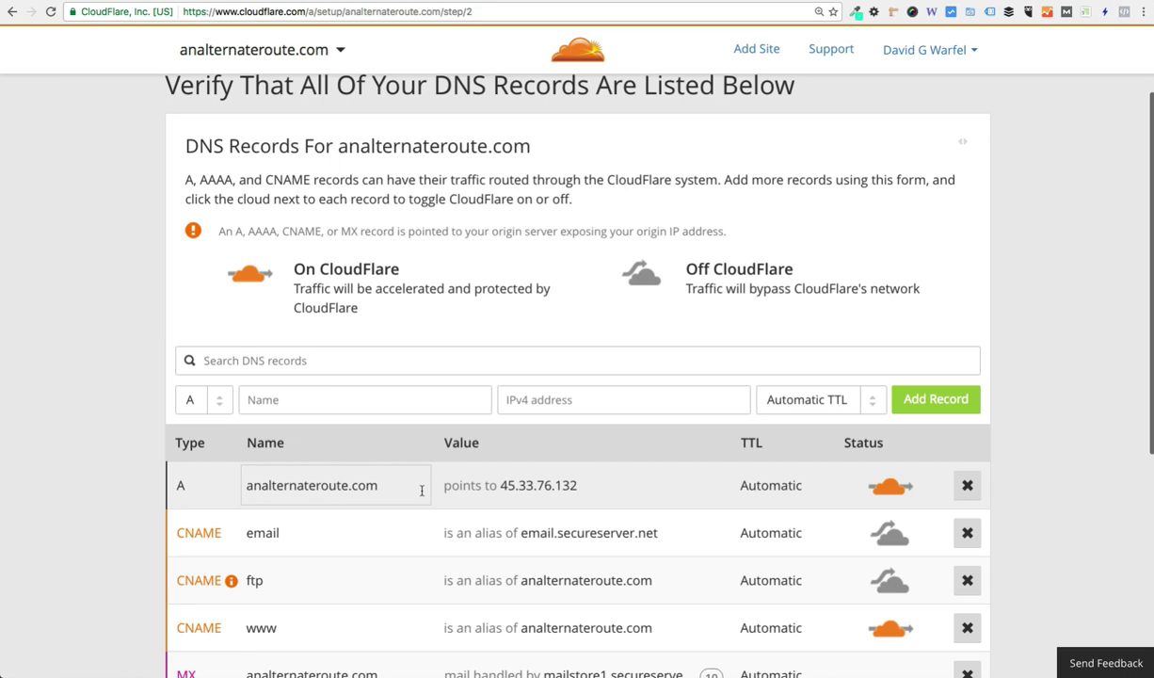
{"action": "scroll", "coordinate": [422, 489], "scroll_direction": "down", "scroll_amount": 1}
{"action": "scroll", "coordinate": [422, 487], "scroll_direction": "down", "scroll_amount": 3}
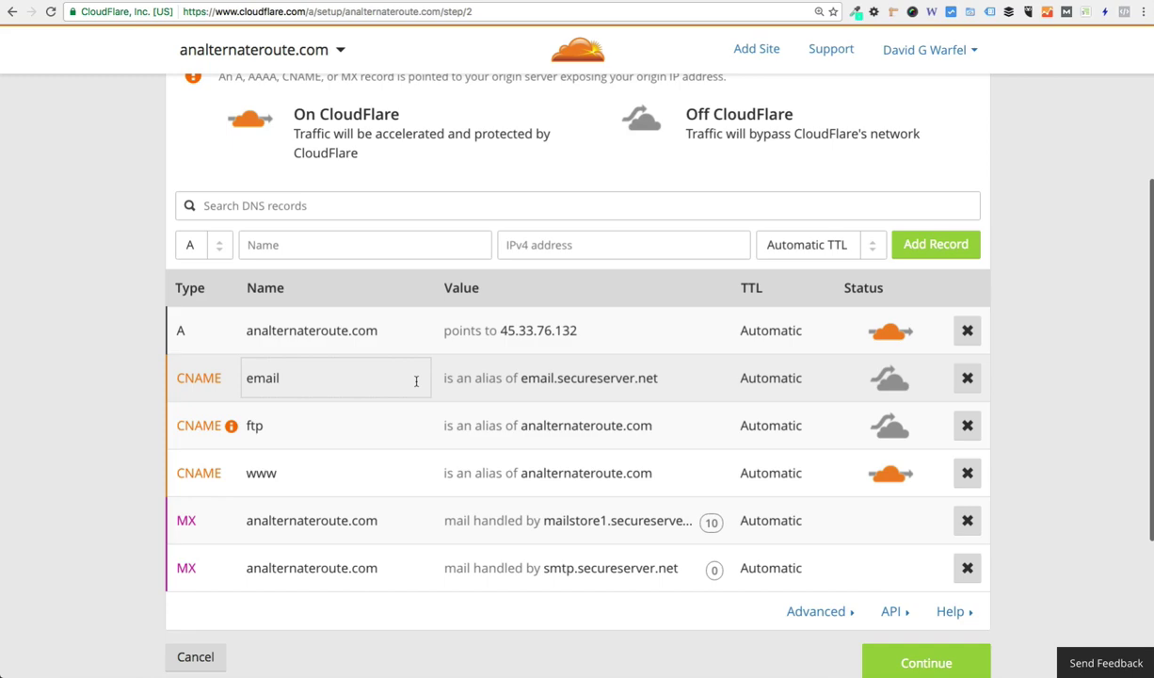
{"action": "scroll", "coordinate": [417, 382], "scroll_direction": "down", "scroll_amount": 3}
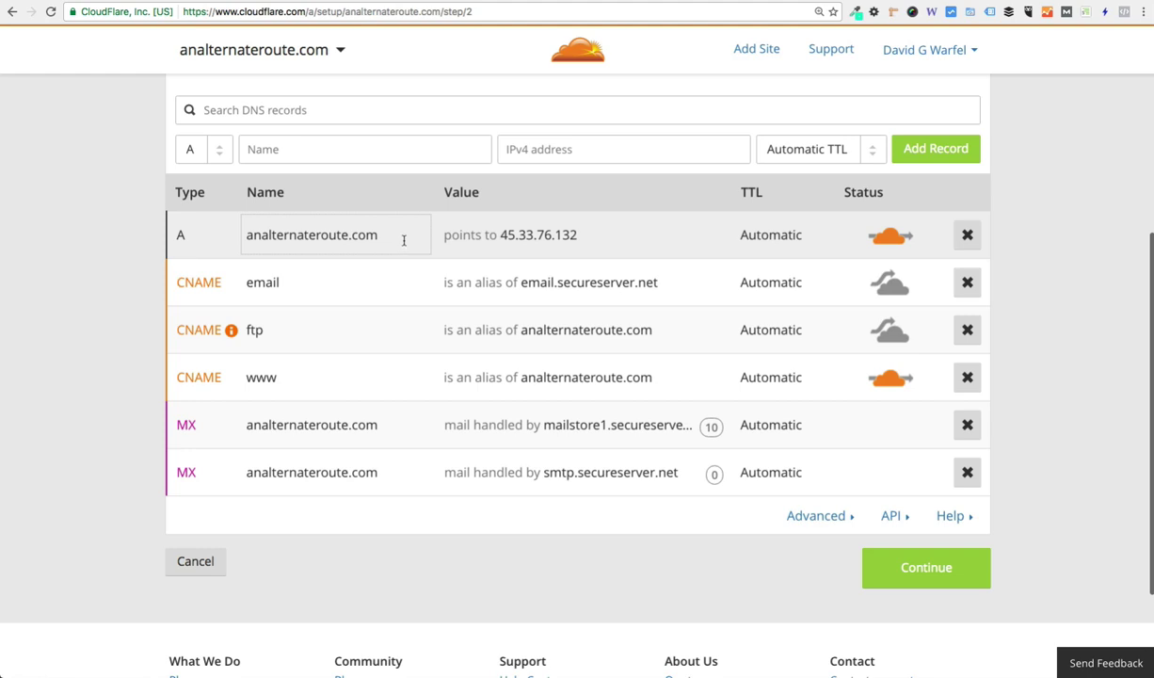
Select the Free Website plan to reach the art and dora nameserver assignment.
{"action": "left_click", "coordinate": [921, 569]}
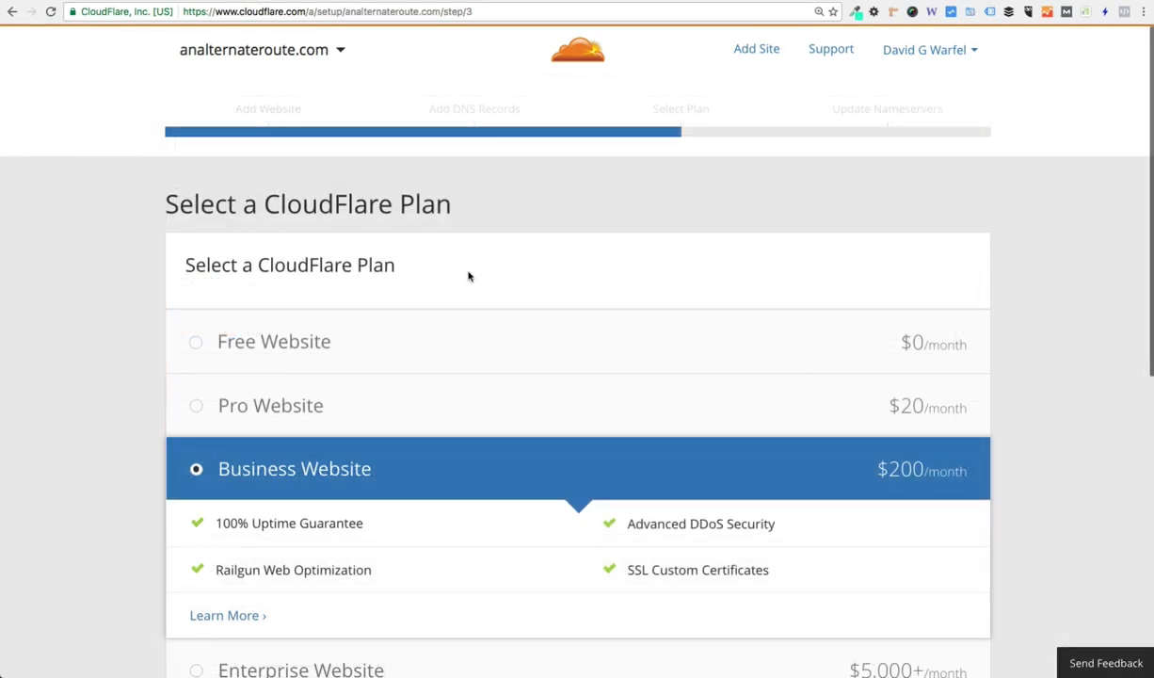
{"action": "left_click", "coordinate": [434, 349]}
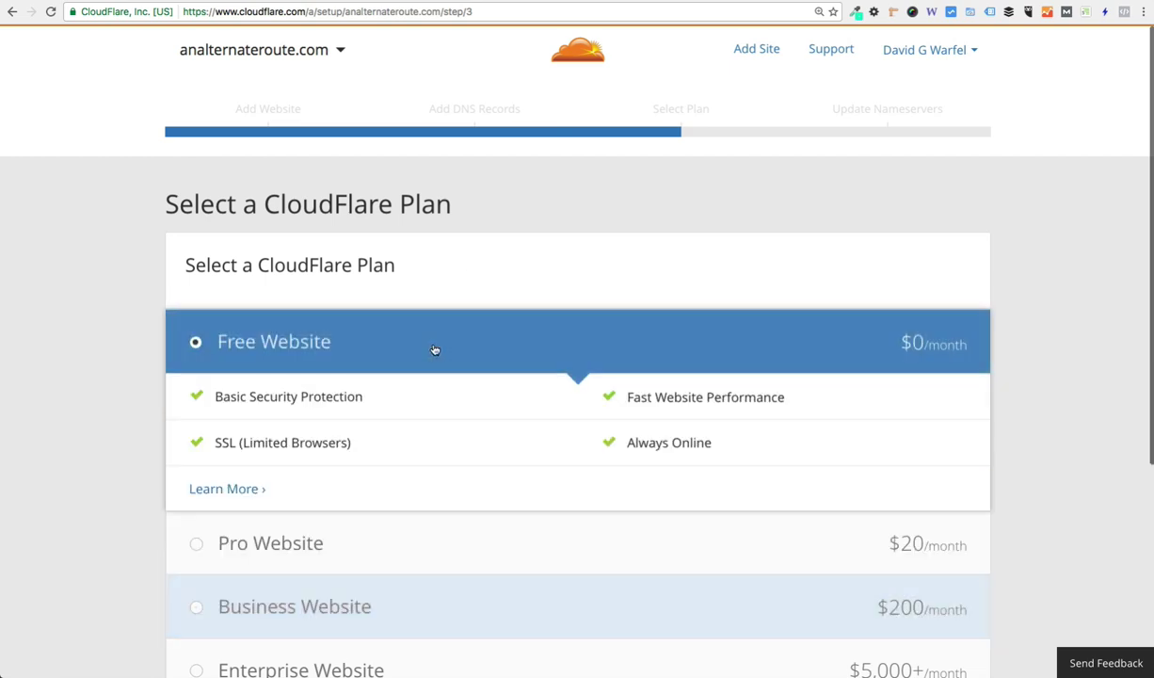
{"action": "scroll", "coordinate": [450, 342], "scroll_direction": "down", "scroll_amount": 4}
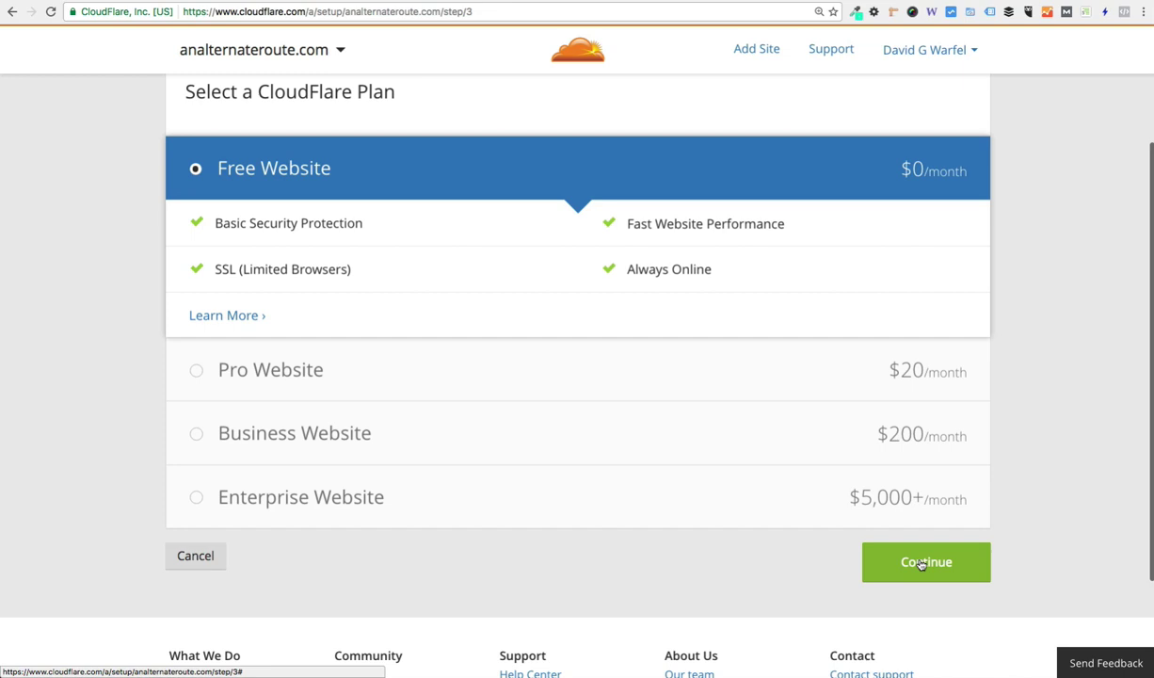
{"action": "left_click", "coordinate": [914, 562]}
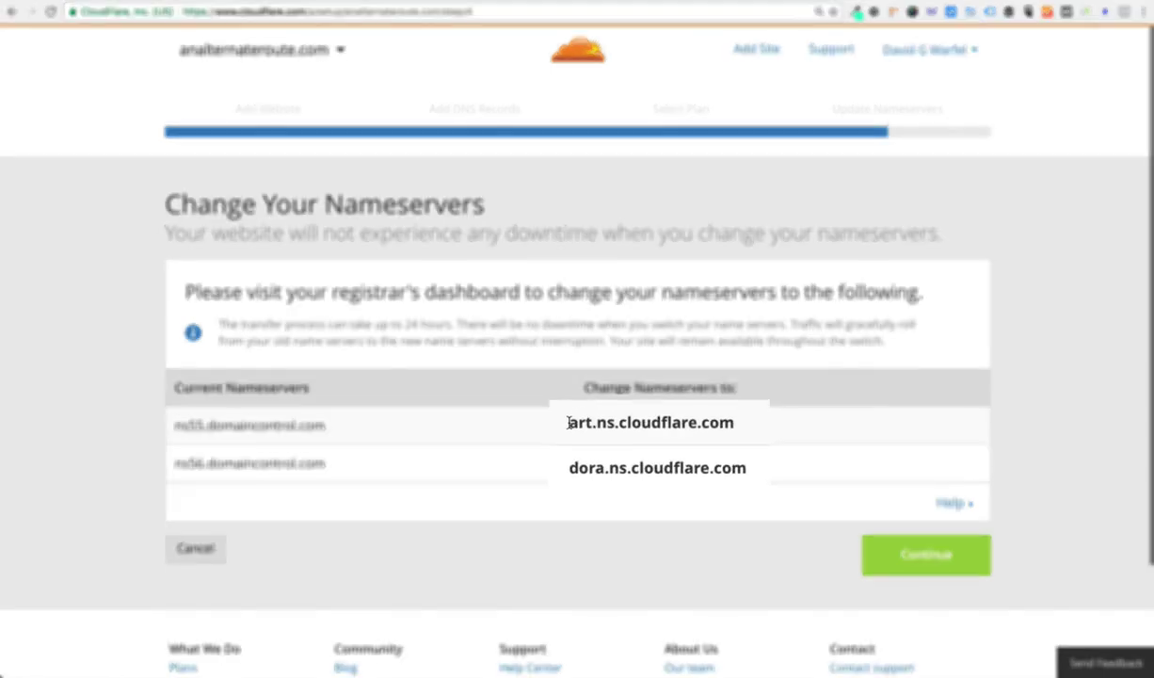
{"action": "left_click_drag", "start_coordinate": [568, 422], "coordinate": [734, 423]}
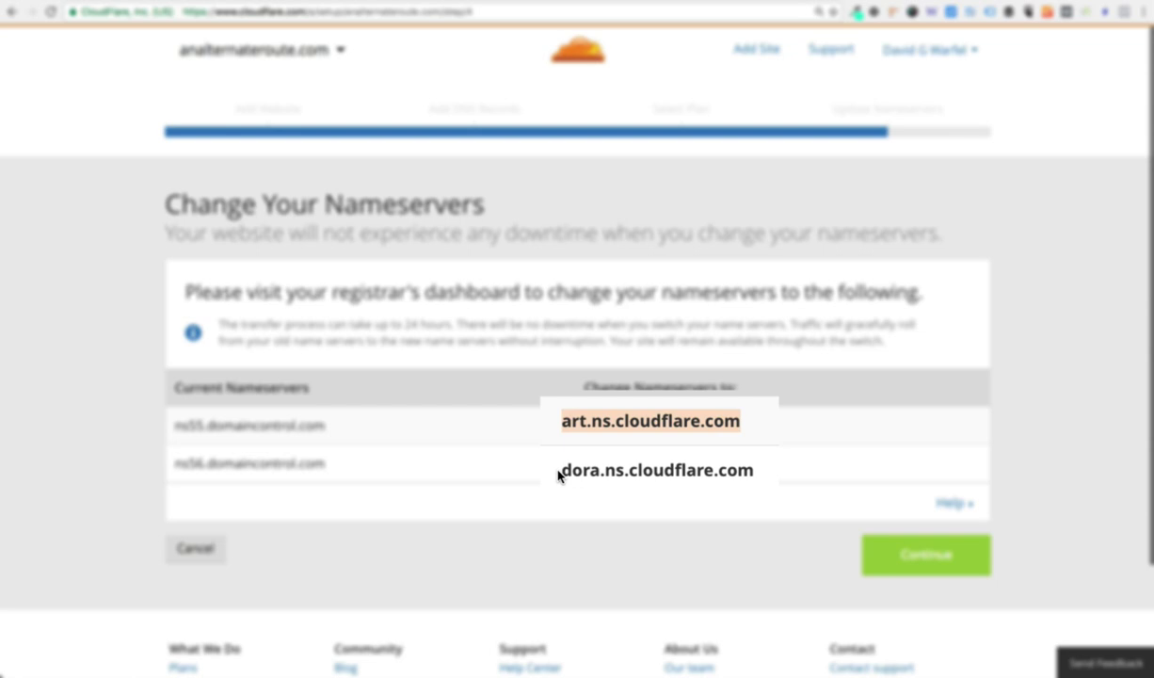
{"action": "left_click_drag", "start_coordinate": [562, 470], "coordinate": [753, 471]}
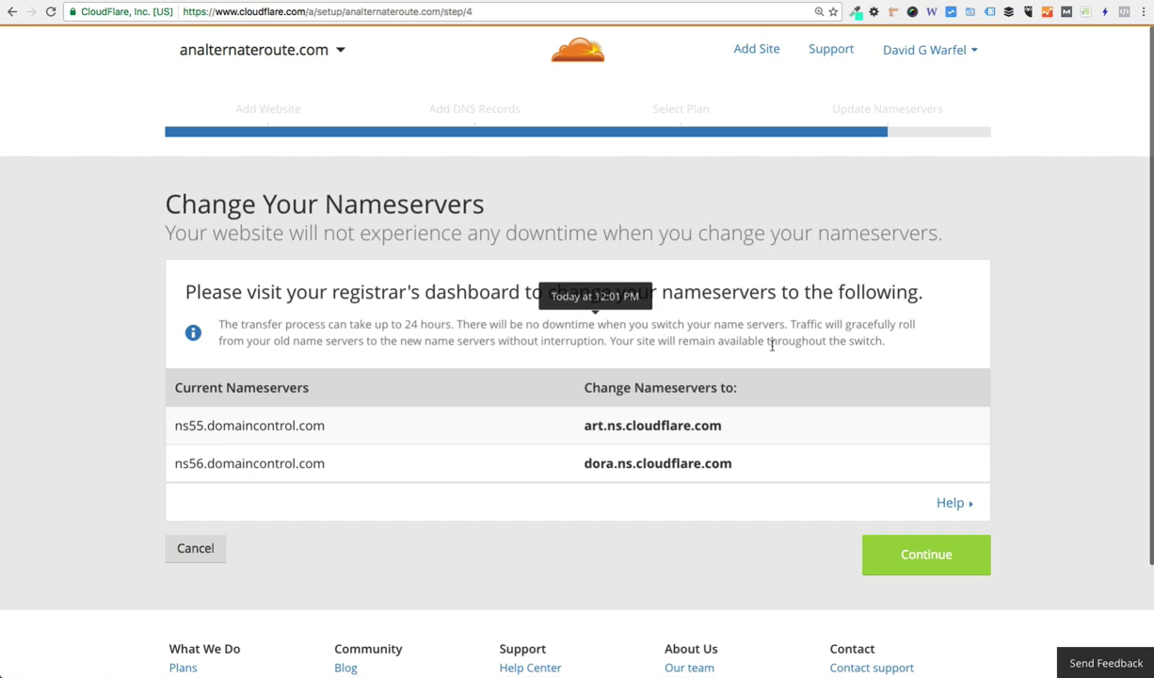
Complete setup and read the Overview's Pending status and 24-hour processing note.
{"action": "left_click", "coordinate": [970, 564]}
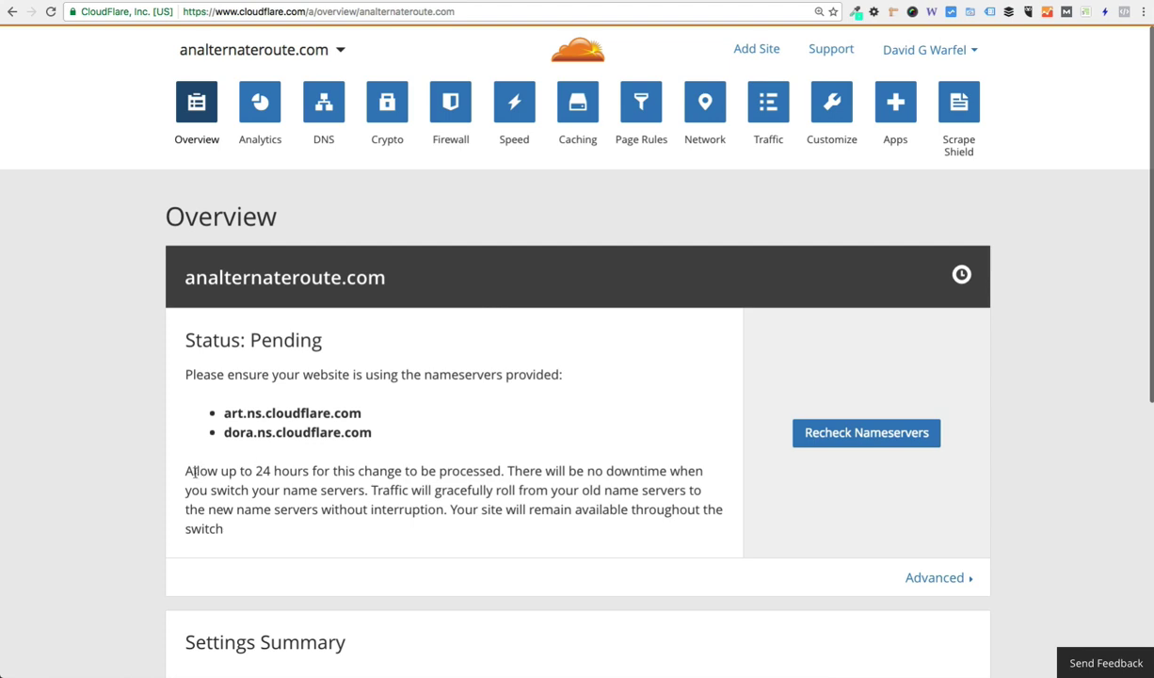
{"action": "left_click_drag", "start_coordinate": [186, 471], "coordinate": [500, 471]}
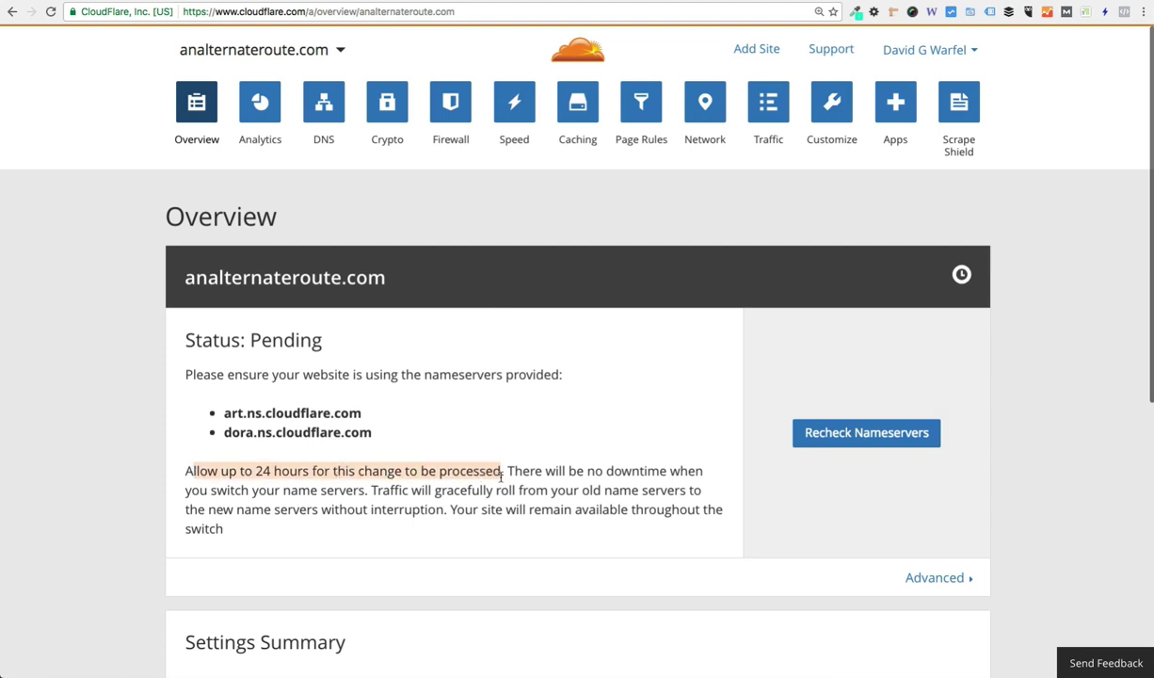
{"action": "left_click", "coordinate": [500, 471]}
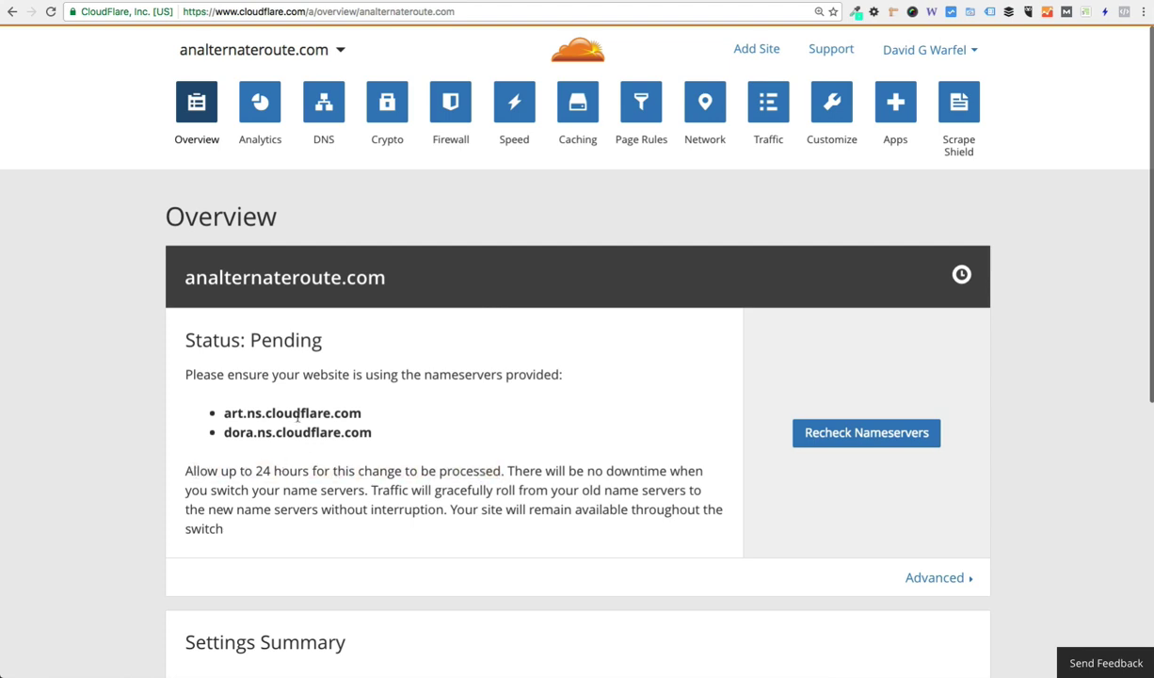